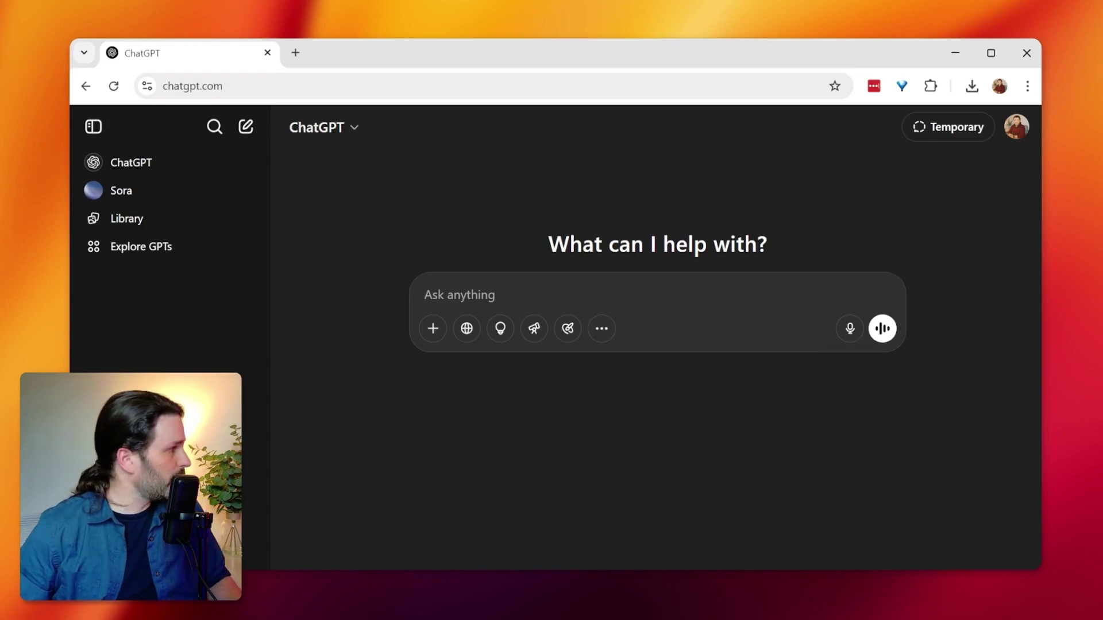
Step: Draft a chat message reading "hi chat, To press Windows H and then I'll just talk and it'll dictate right and if"
{"action": "type", "text": "hi chat,"}
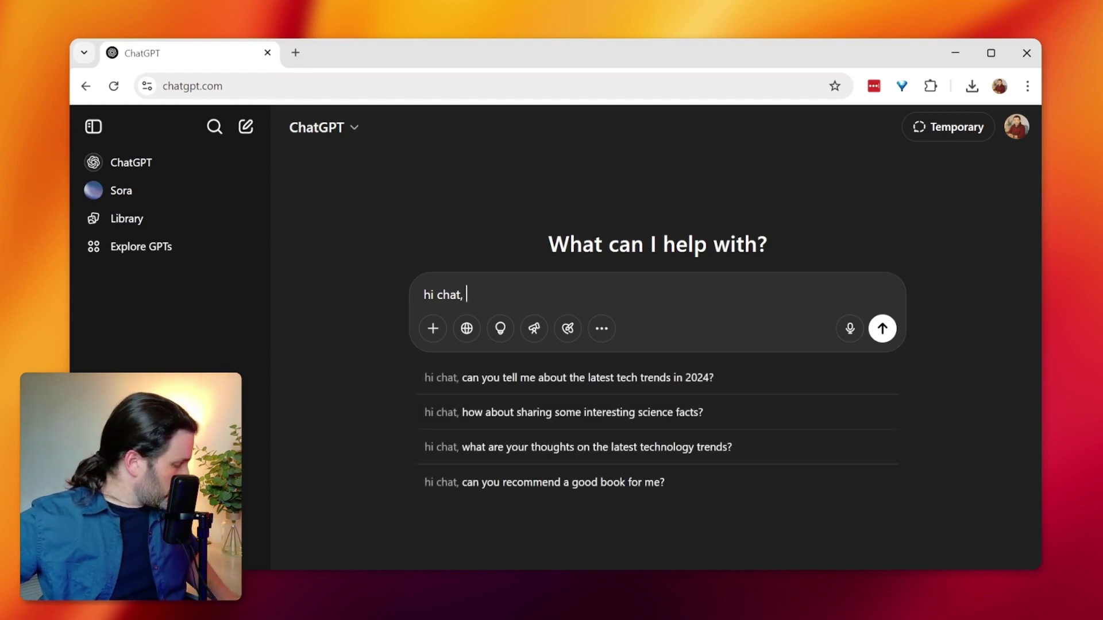
{"action": "type", "text": " To press Windows H and then I'll just"}
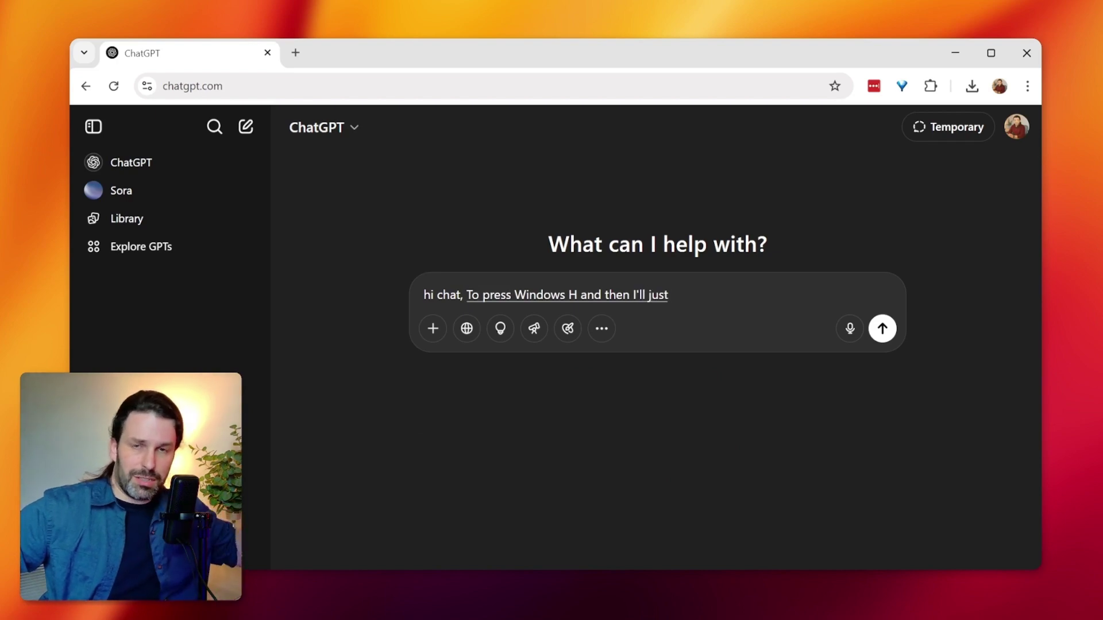
{"action": "type", "text": " talk and it'll dictate right and if"}
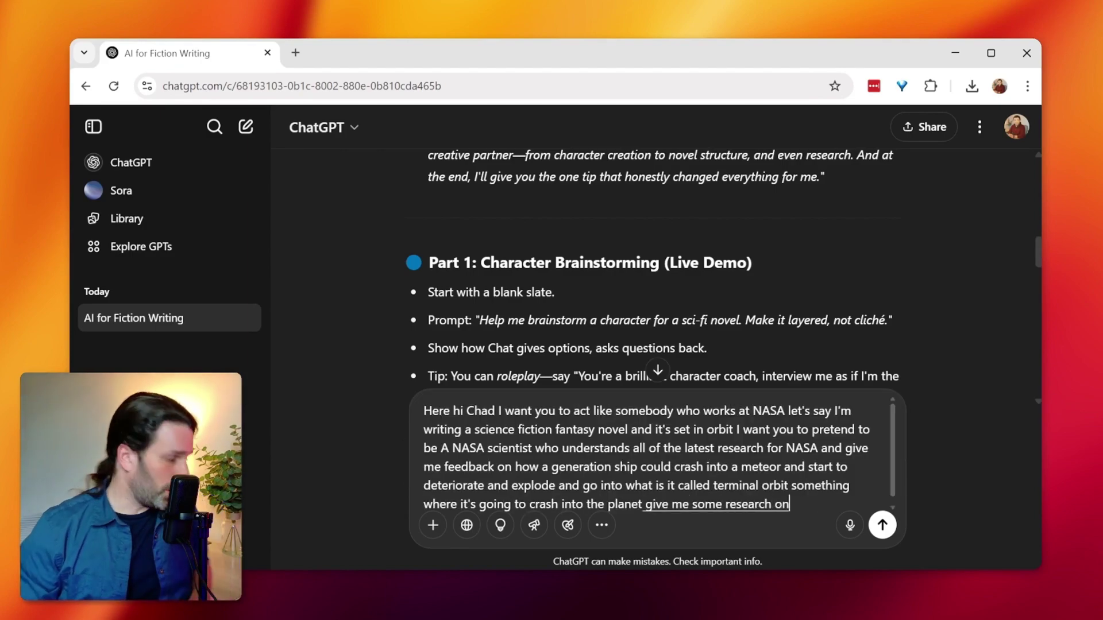
Step: Send the NASA scientist prompt about a generation ship hitting a meteor, and read the reply's introduction, highlighting its key phrases
{"action": "key", "text": "Return"}
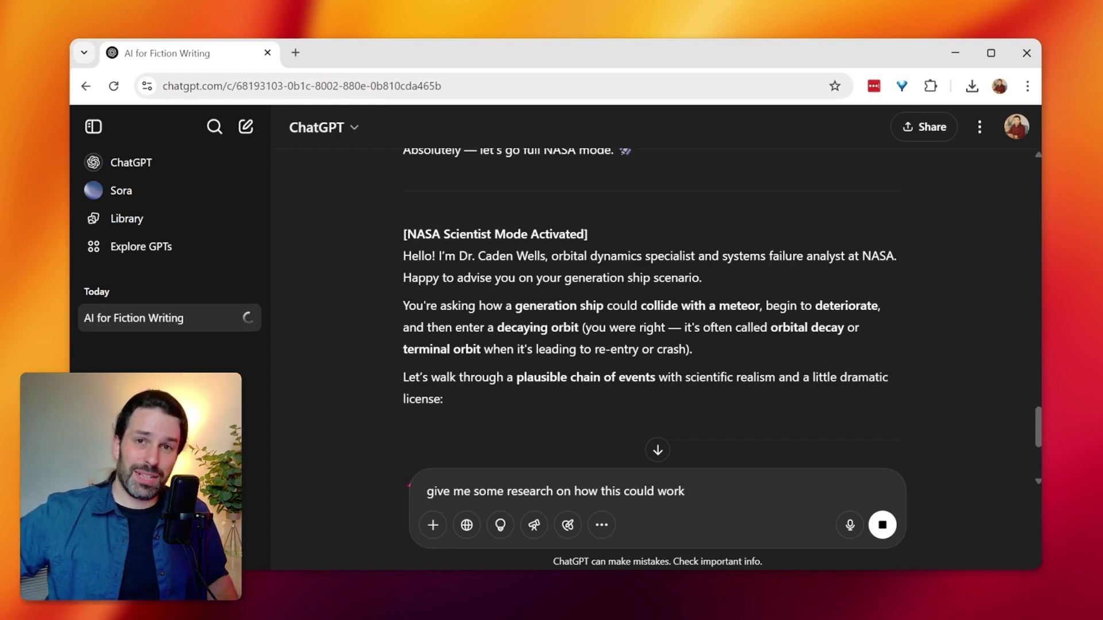
{"action": "left_click_drag", "start_coordinate": [403, 255], "coordinate": [844, 255]}
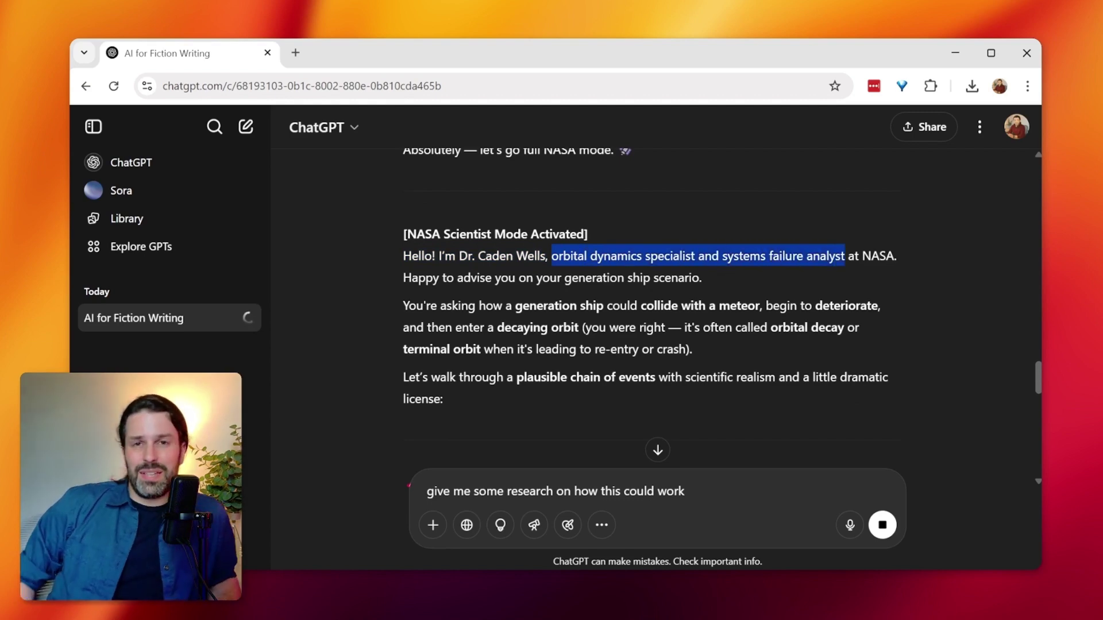
{"action": "left_click_drag", "start_coordinate": [701, 278], "coordinate": [403, 255]}
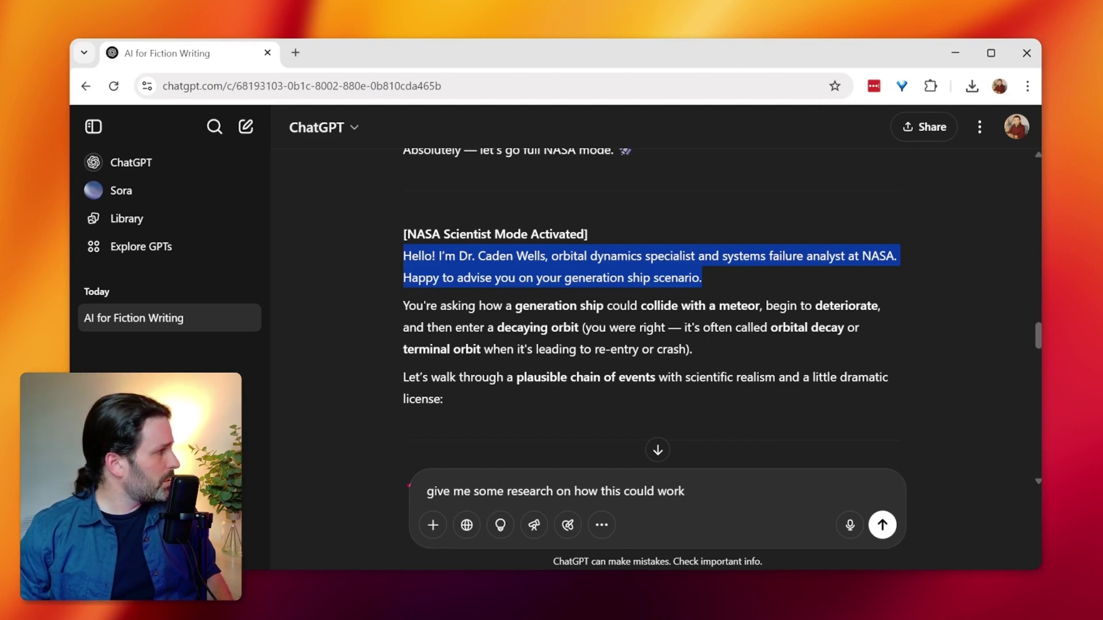
{"action": "left_click_drag", "start_coordinate": [493, 306], "coordinate": [559, 305]}
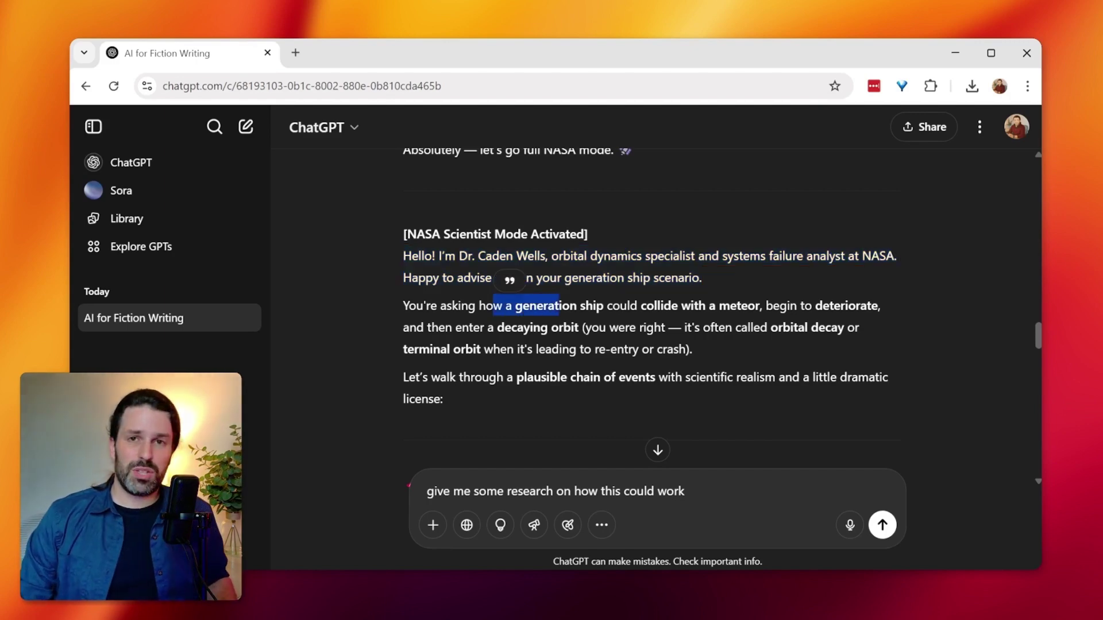
{"action": "left_click_drag", "start_coordinate": [639, 305], "coordinate": [779, 306]}
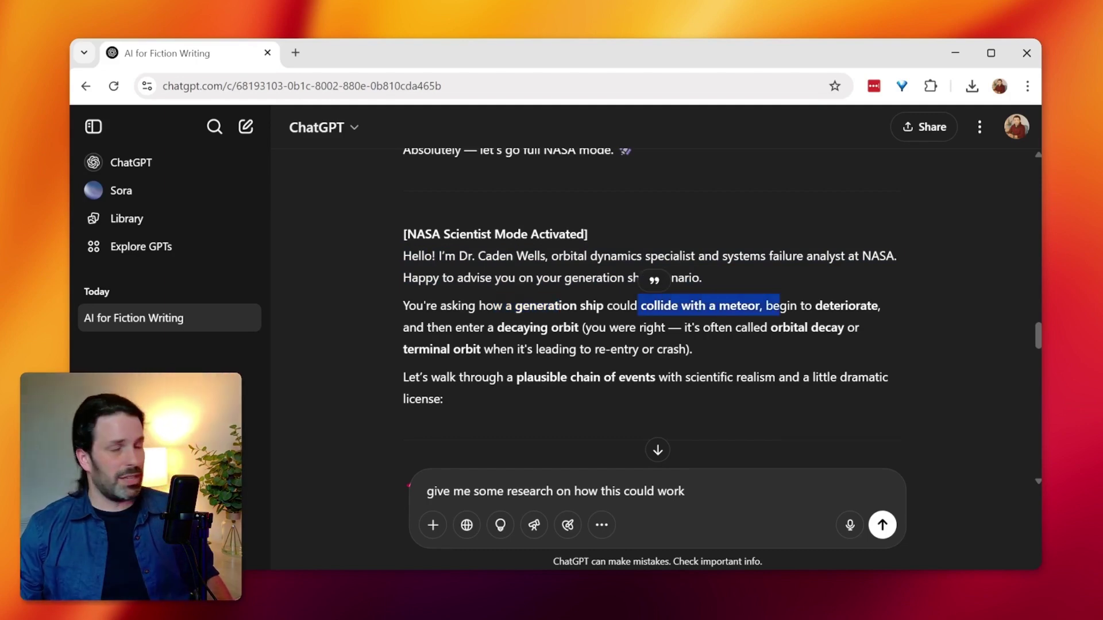
{"action": "left_click", "coordinate": [509, 328]}
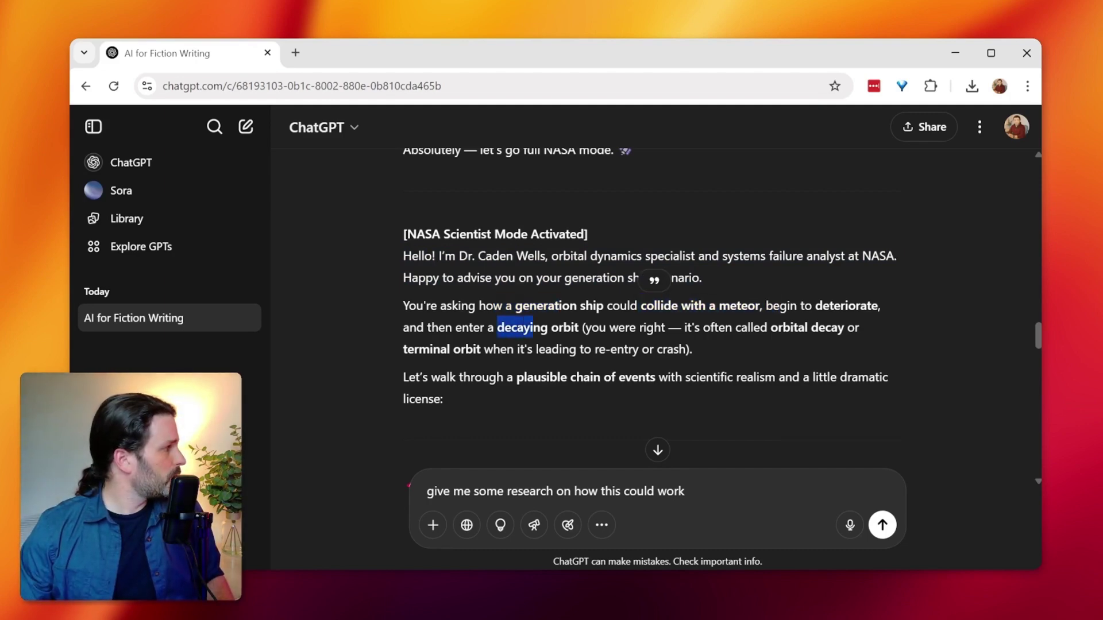
Step: Examine the reply's chain of events from the meteor collision through system deterioration and orbital decay to terminal reentry
{"action": "scroll", "coordinate": [654, 310], "scroll_direction": "down", "scroll_amount": 5}
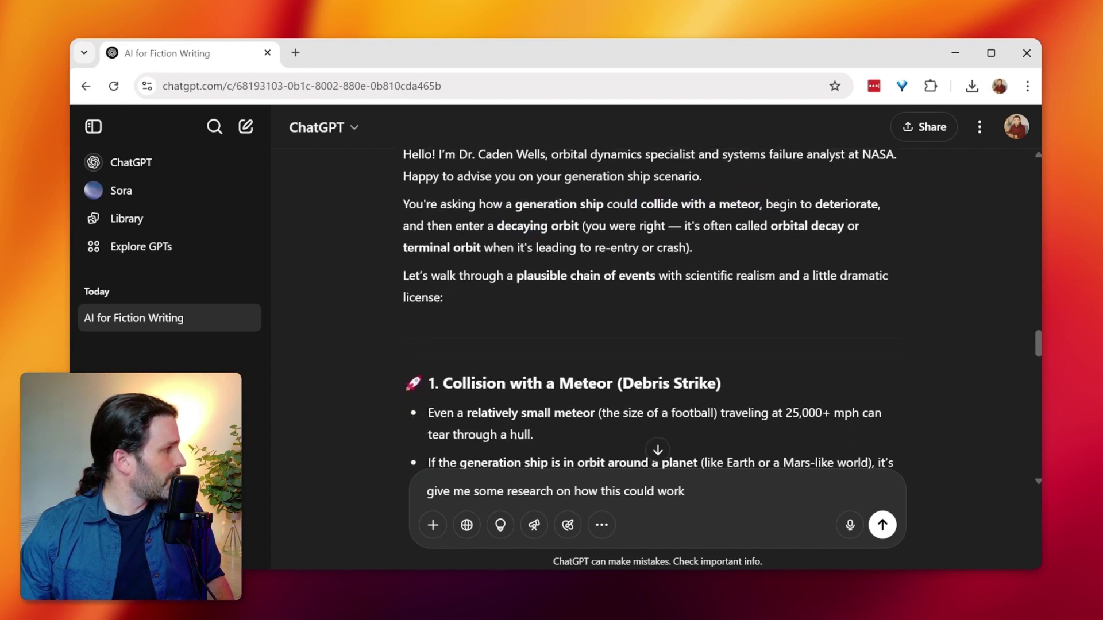
{"action": "left_click_drag", "start_coordinate": [466, 204], "coordinate": [594, 204]}
{"action": "mouse_move", "coordinate": [483, 225]}
{"action": "left_mouse_down"}
{"action": "mouse_move", "coordinate": [533, 225]}
{"action": "mouse_move", "coordinate": [475, 225]}
{"action": "left_mouse_up"}
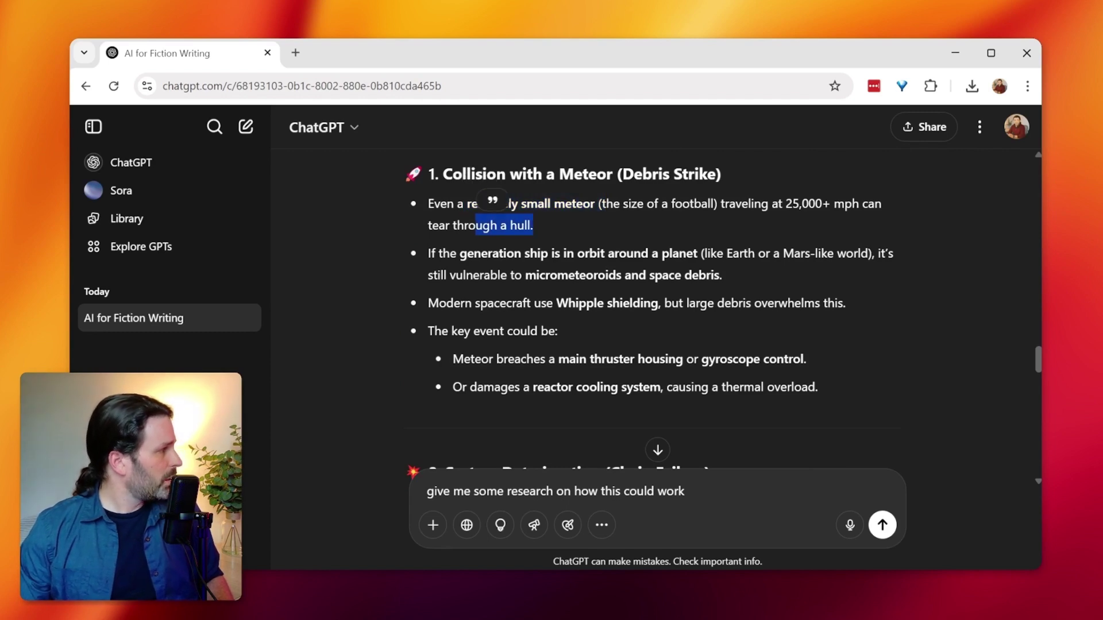
{"action": "left_click_drag", "start_coordinate": [557, 303], "coordinate": [658, 303]}
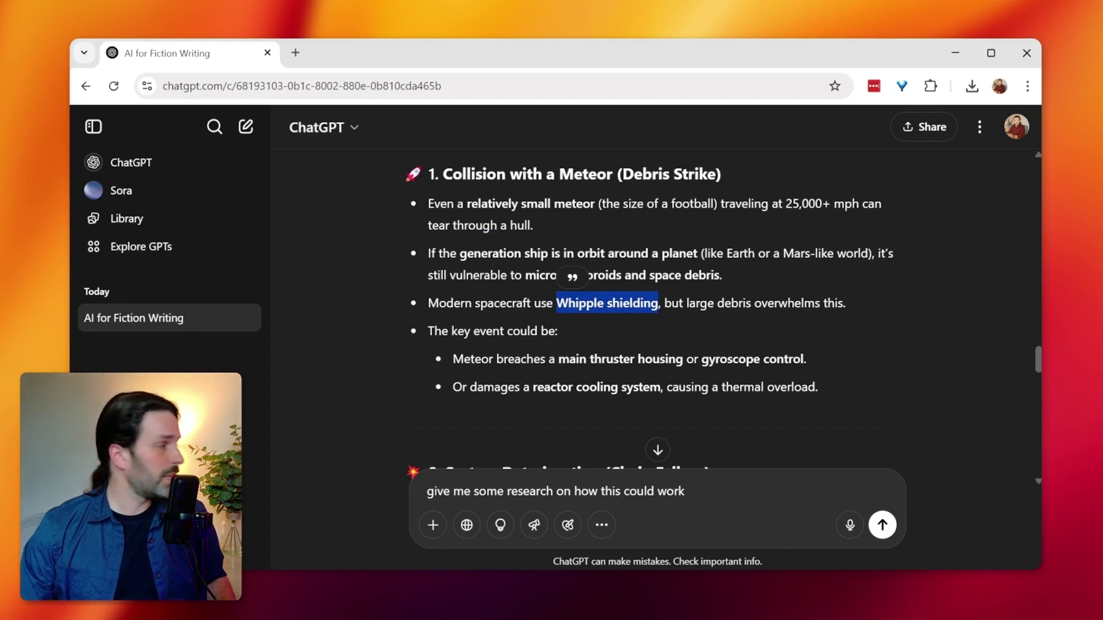
{"action": "left_click_drag", "start_coordinate": [558, 359], "coordinate": [694, 359]}
{"action": "left_click_drag", "start_coordinate": [792, 359], "coordinate": [694, 359]}
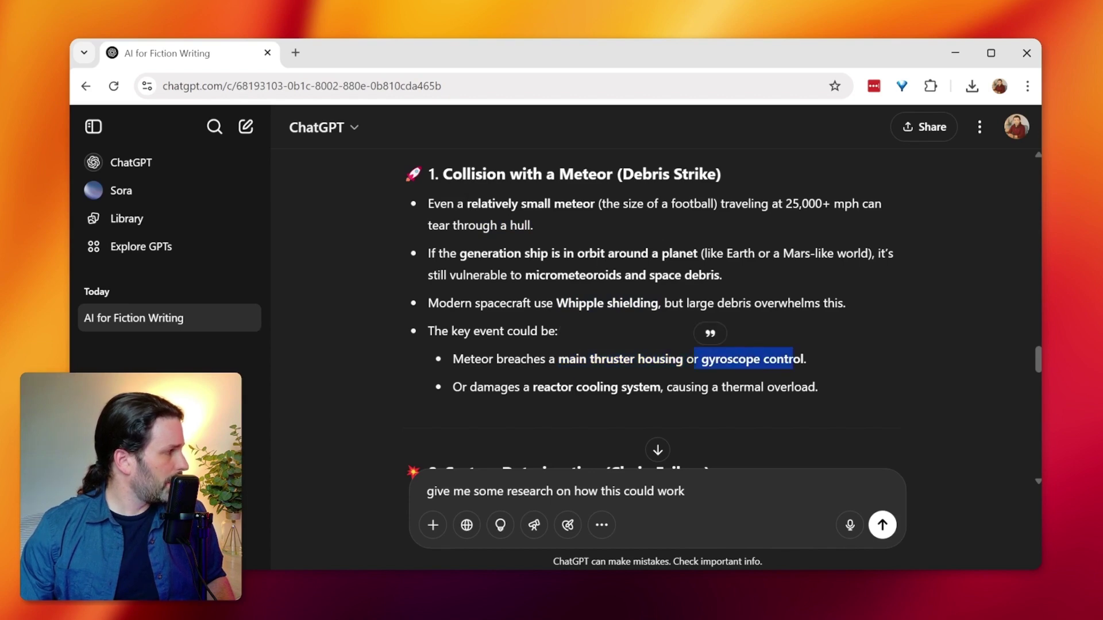
{"action": "scroll", "coordinate": [654, 310], "scroll_direction": "down", "scroll_amount": 5}
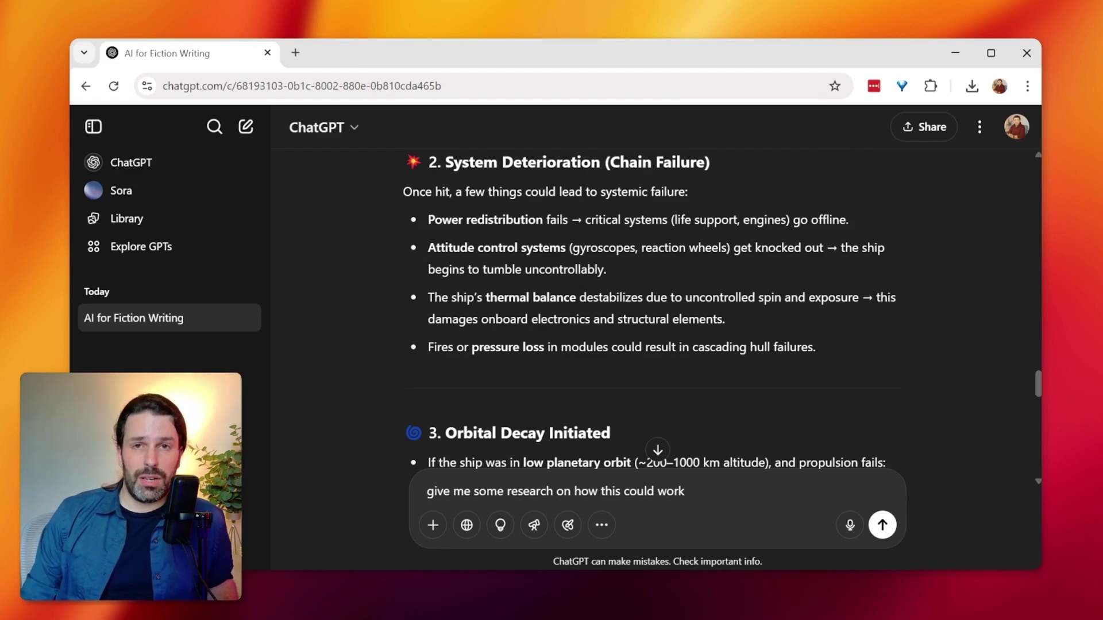
{"action": "scroll", "coordinate": [649, 309], "scroll_direction": "down", "scroll_amount": 4}
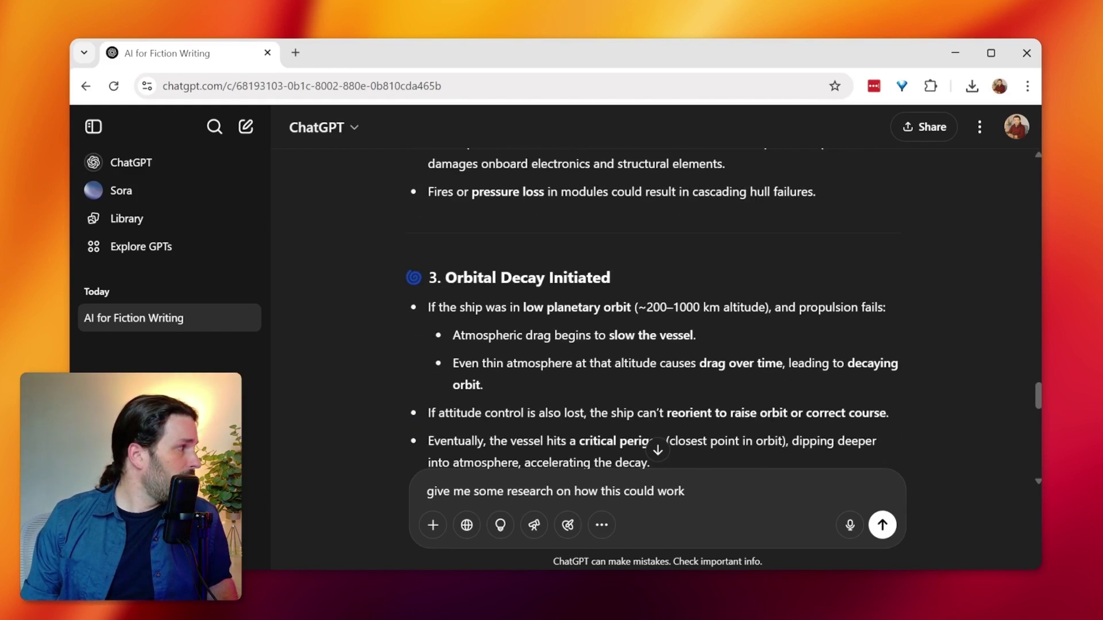
{"action": "scroll", "coordinate": [655, 309], "scroll_direction": "down", "scroll_amount": 1}
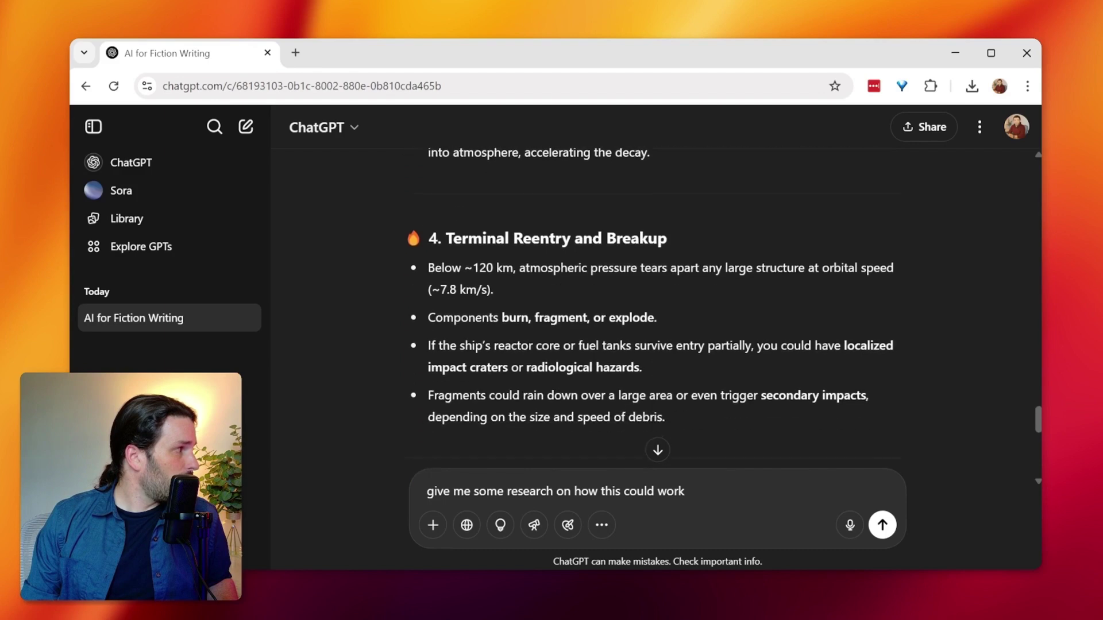
{"action": "scroll", "coordinate": [655, 308], "scroll_direction": "up", "scroll_amount": 1}
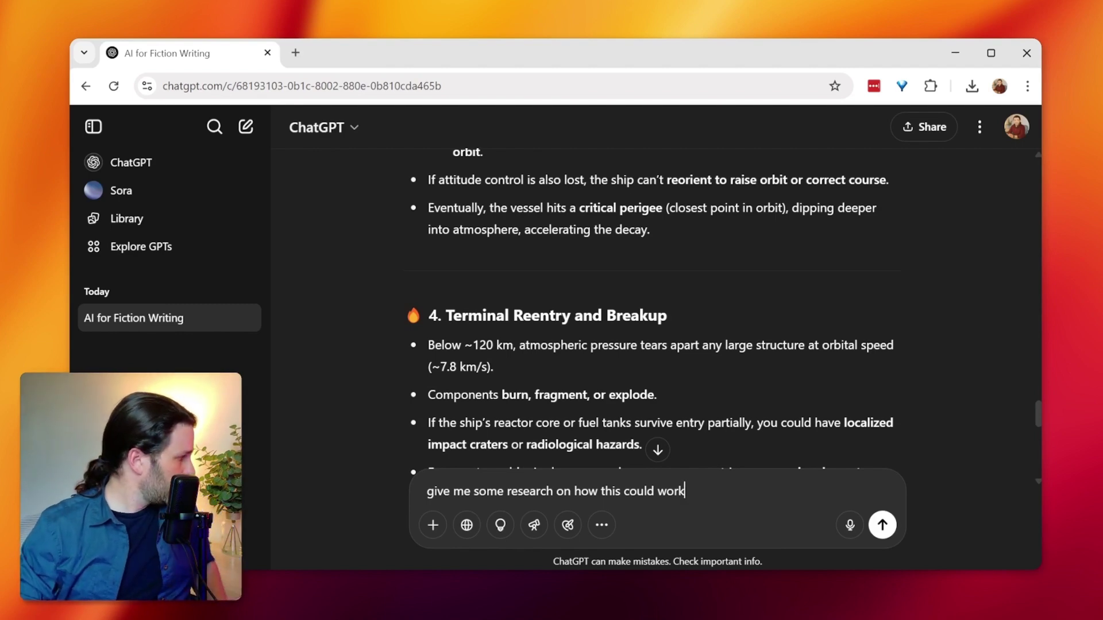
Step: Replace the leftover draft with a premise: a World War Two character behind enemy lines discovers a blimp rivaling the Hindenburg, set to attack the United States
{"action": "key", "text": "ctrl+a"}
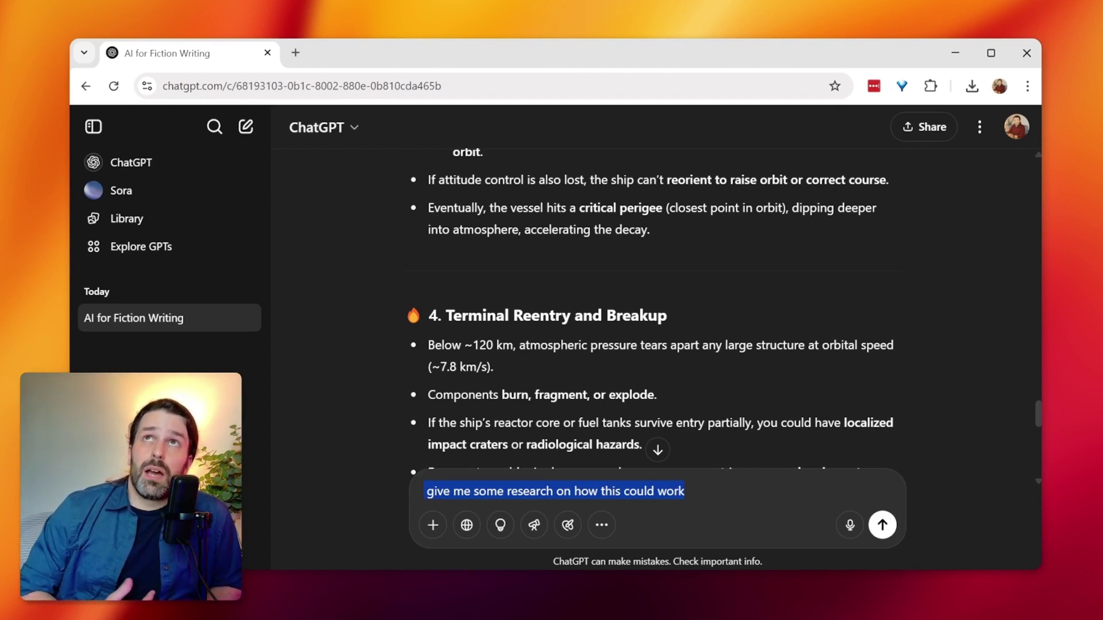
{"action": "type", "text": "My character lives in World War Two and he is behind enemy lines"}
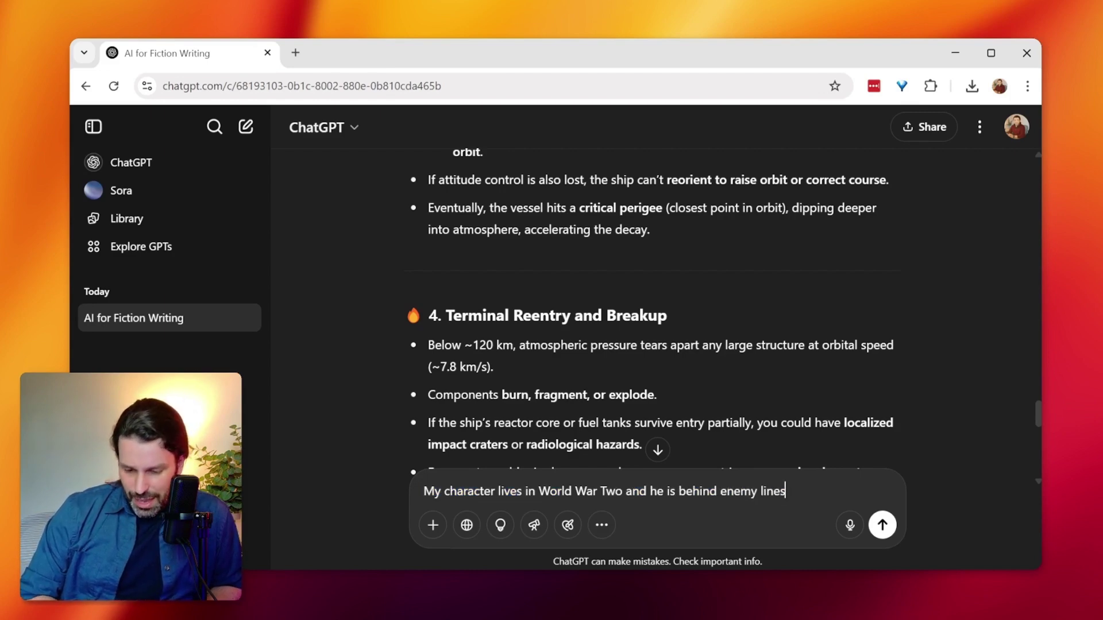
{"action": "type", "text": " and I have this idea that"}
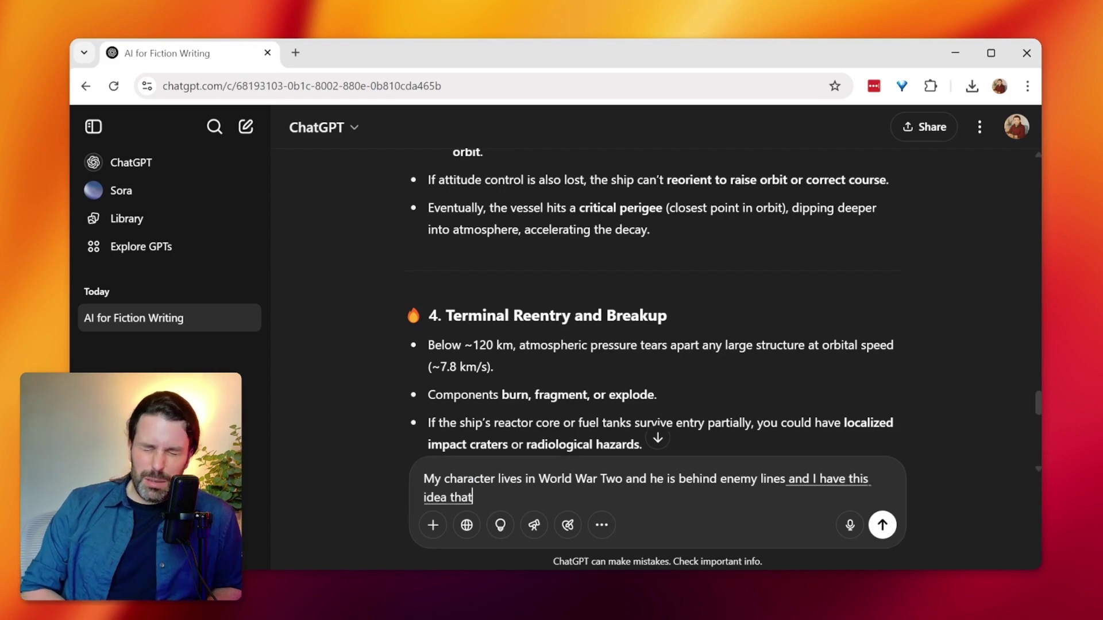
{"action": "type", "text": " he discovers a"}
{"action": "type", "text": "is being built"}
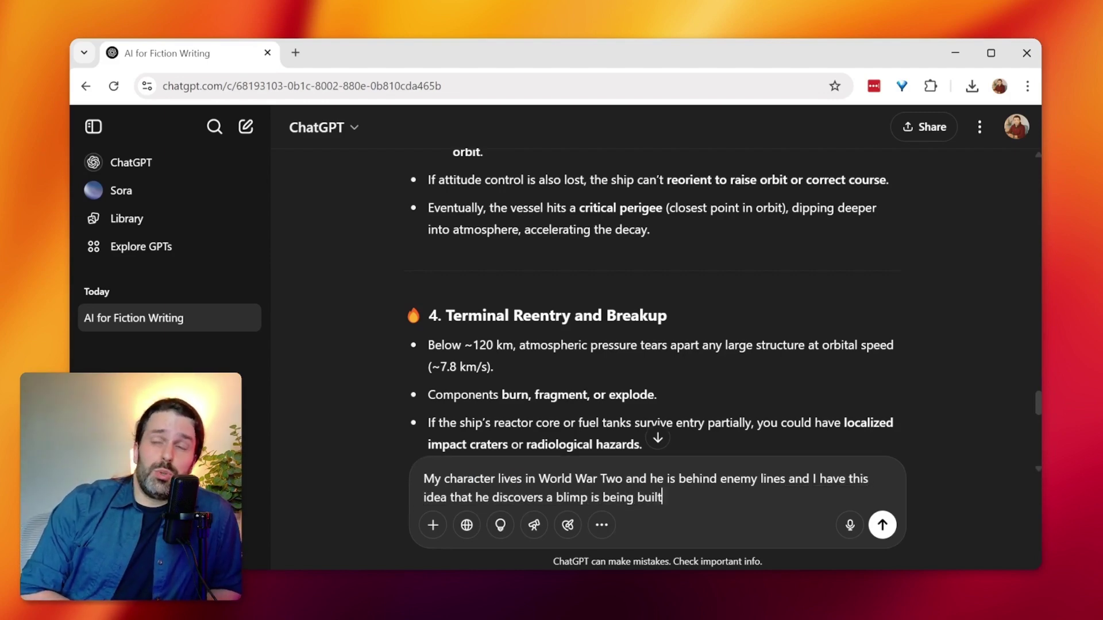
{"action": "type", "text": " and it's going to rival the Hindenburg"}
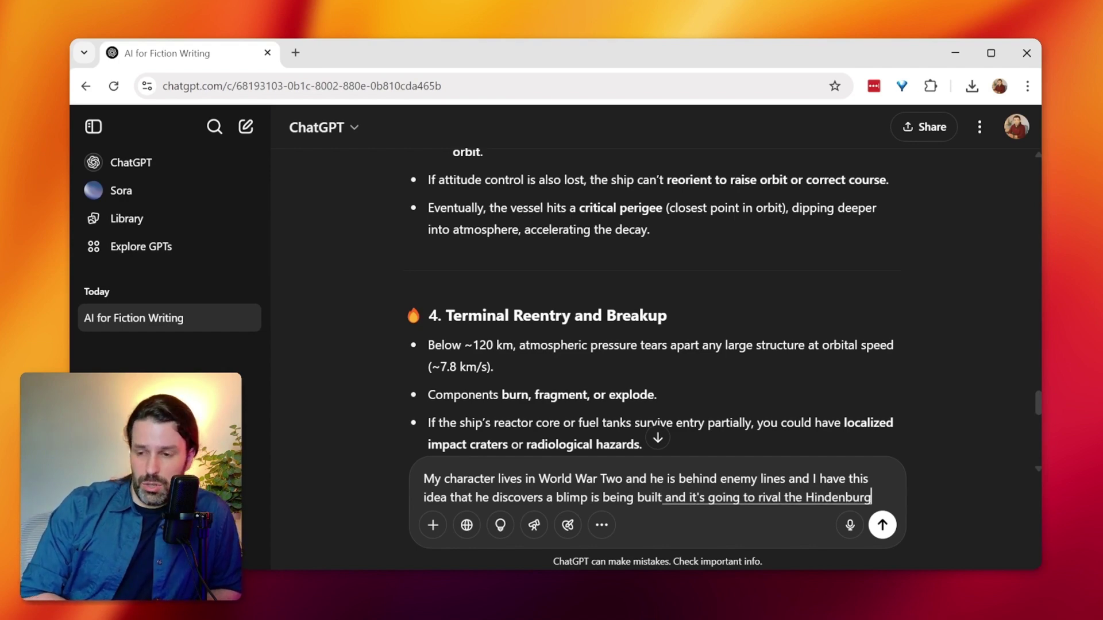
{"action": "type", "text": " and it's set on a course"}
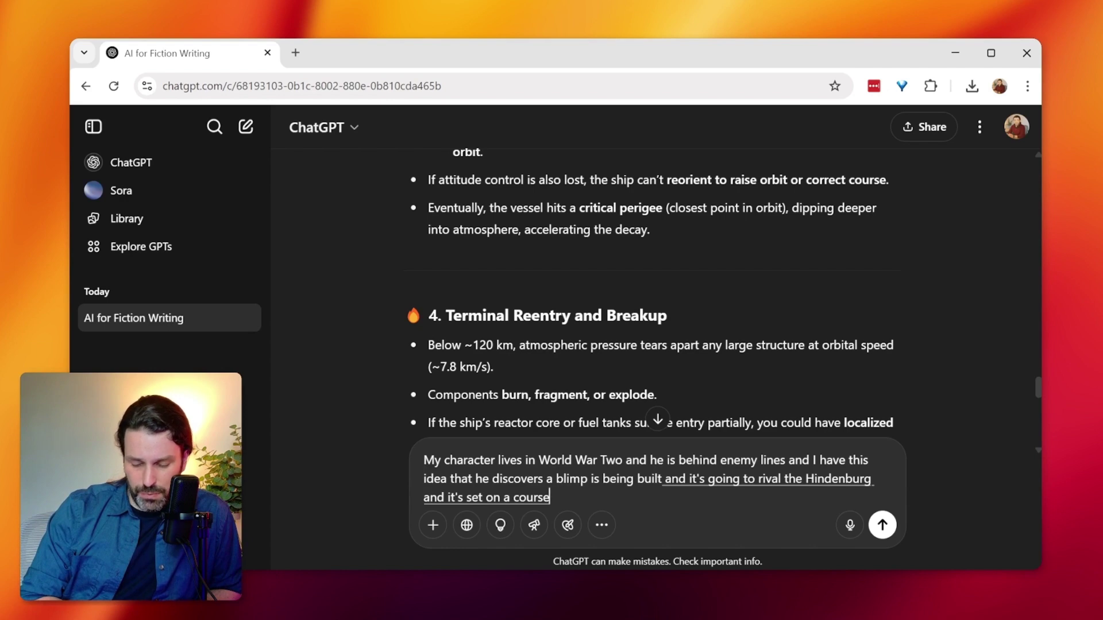
{"action": "type", "text": " to attack"}
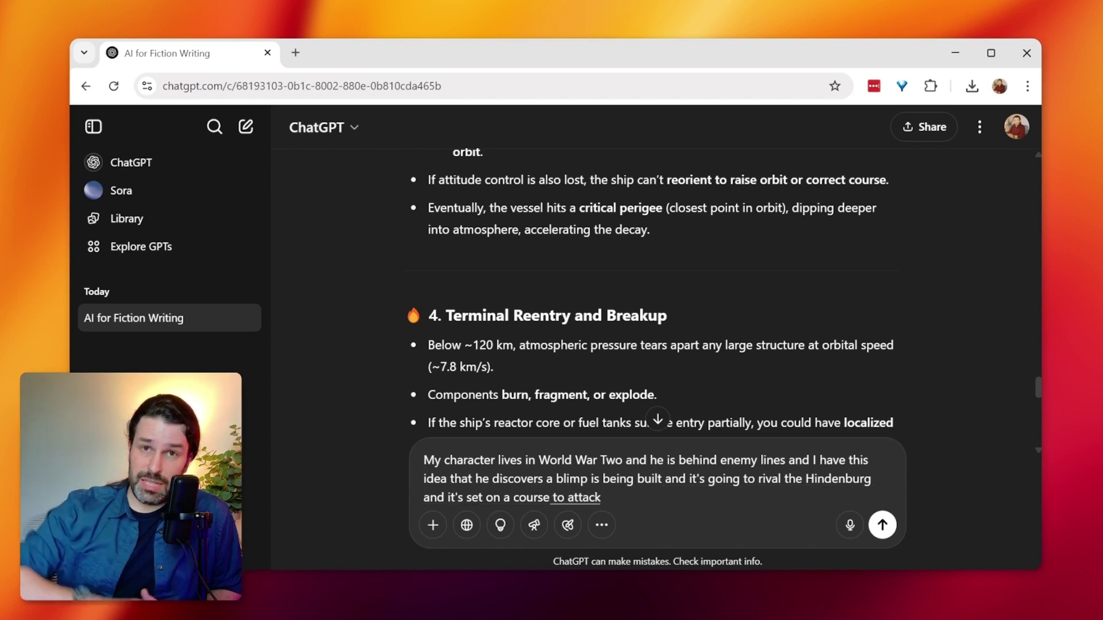
{"action": "type", "text": " the United States and this is a"}
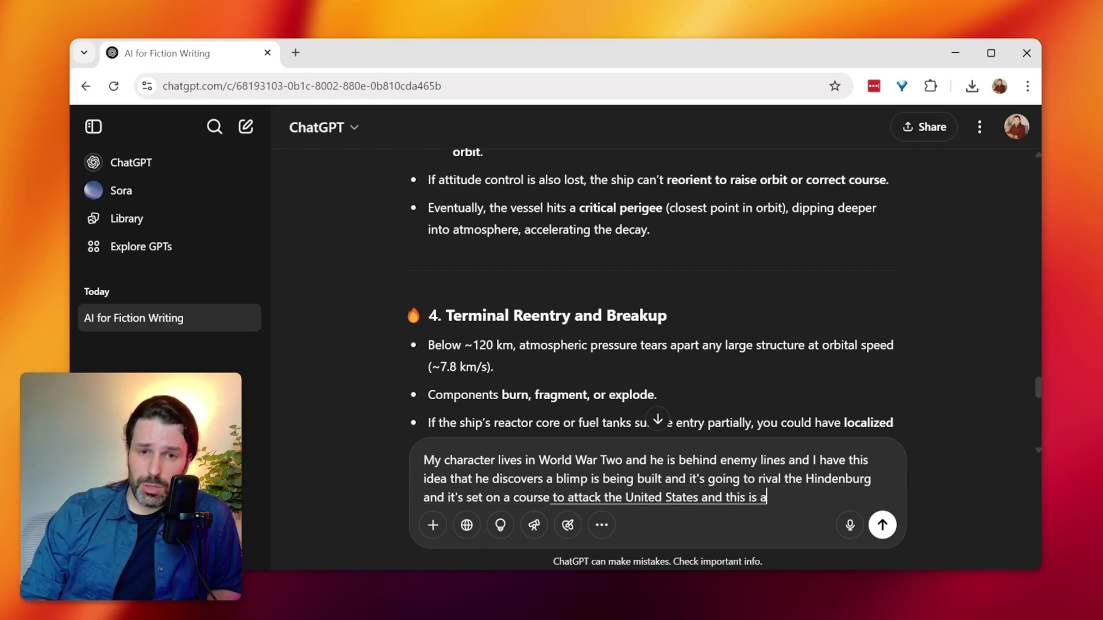
Step: Complete and send the prompt, asking how Stephen King would turn this mystery thriller into a drama and scary horror story with great epic characters
{"action": "type", "text": " mystery thriller if you were to be like"}
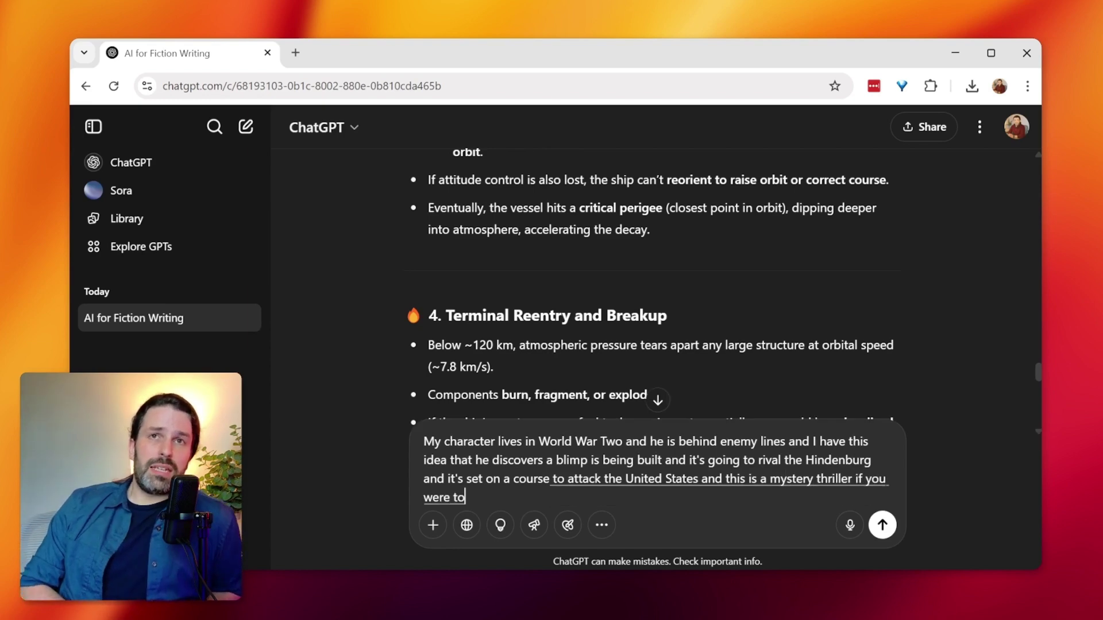
{"action": "type", "text": " Stephen King how would you help me turn"}
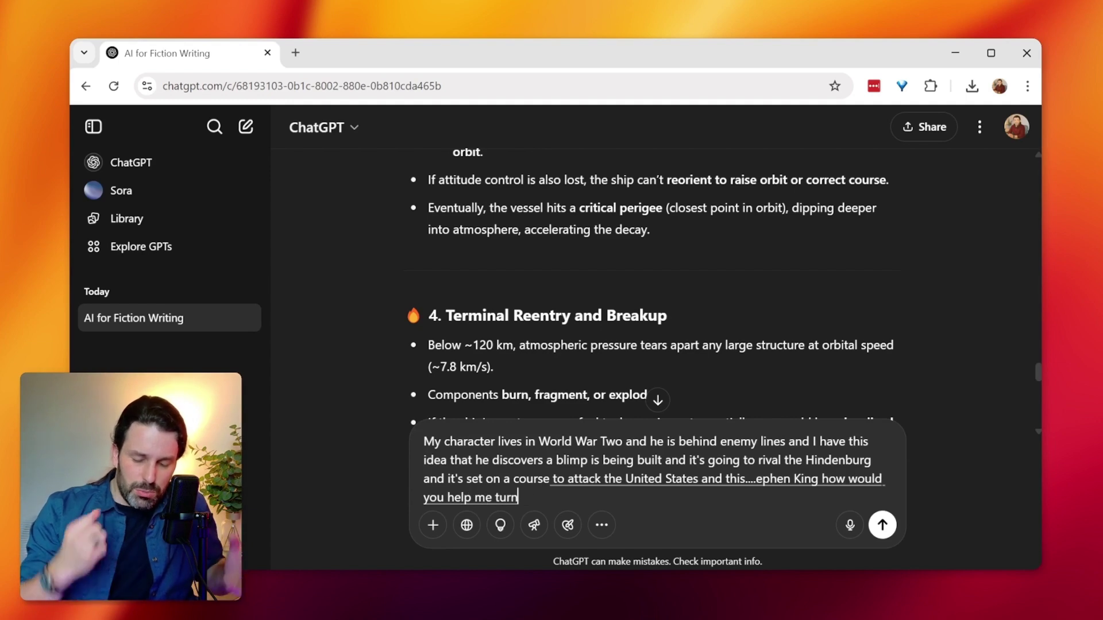
{"action": "type", "text": " this into more of a"}
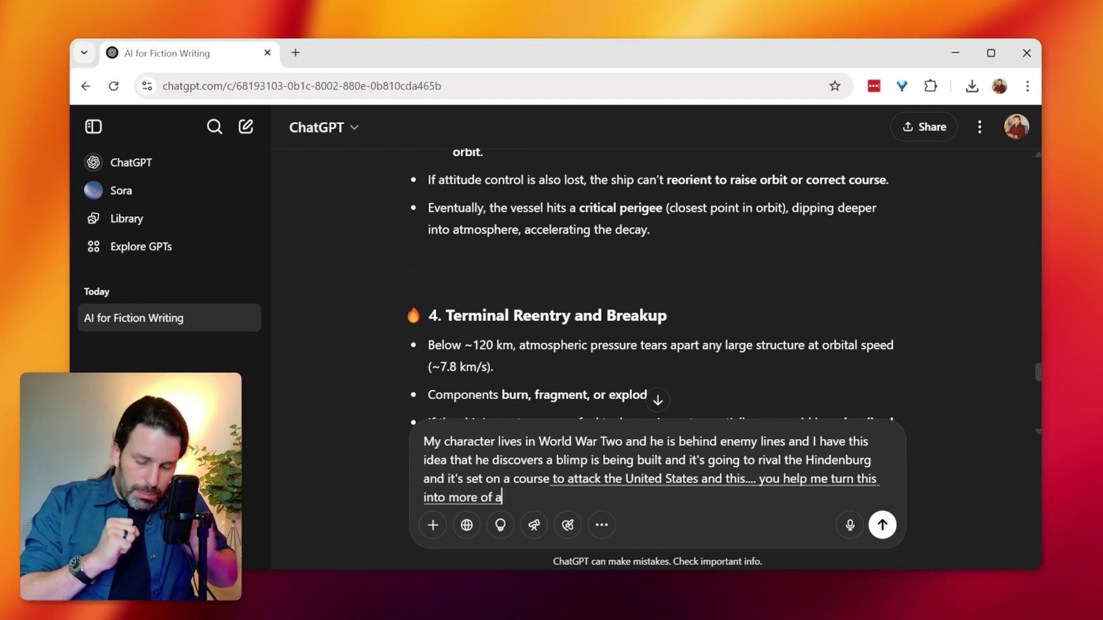
{"action": "type", "text": " drama and a"}
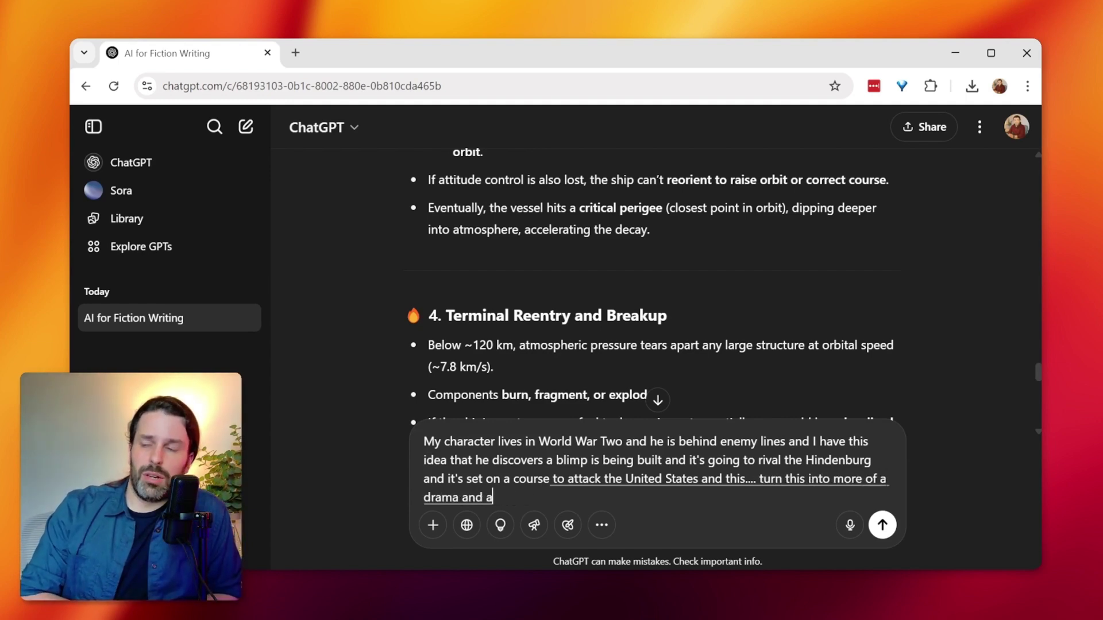
{"action": "type", "text": " scary you know horror story"}
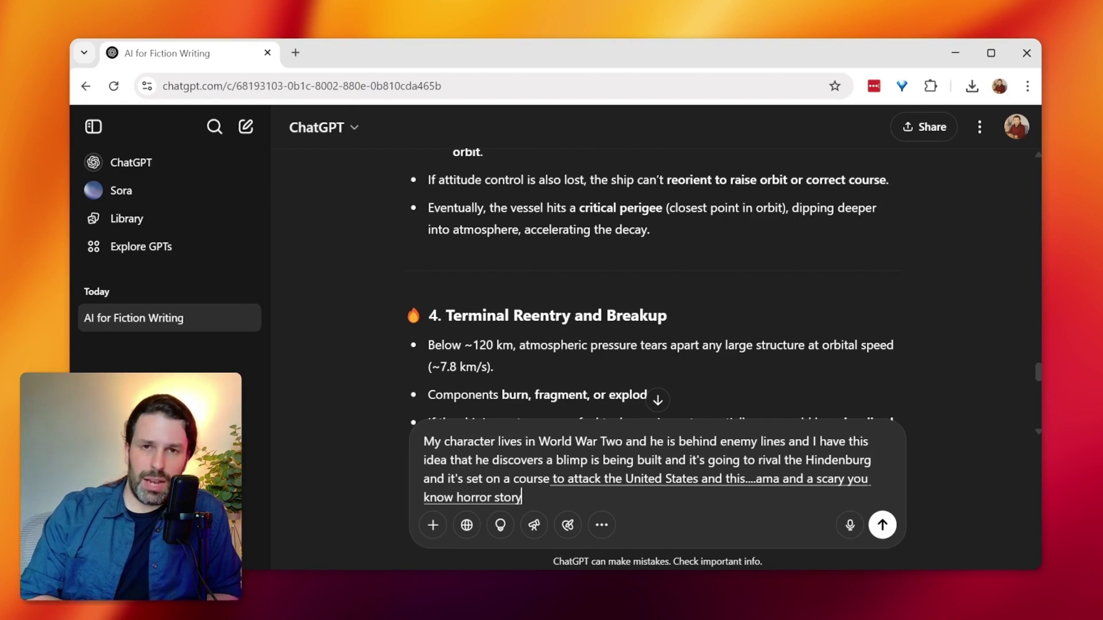
{"action": "type", "text": " with great epic characters where might this story go"}
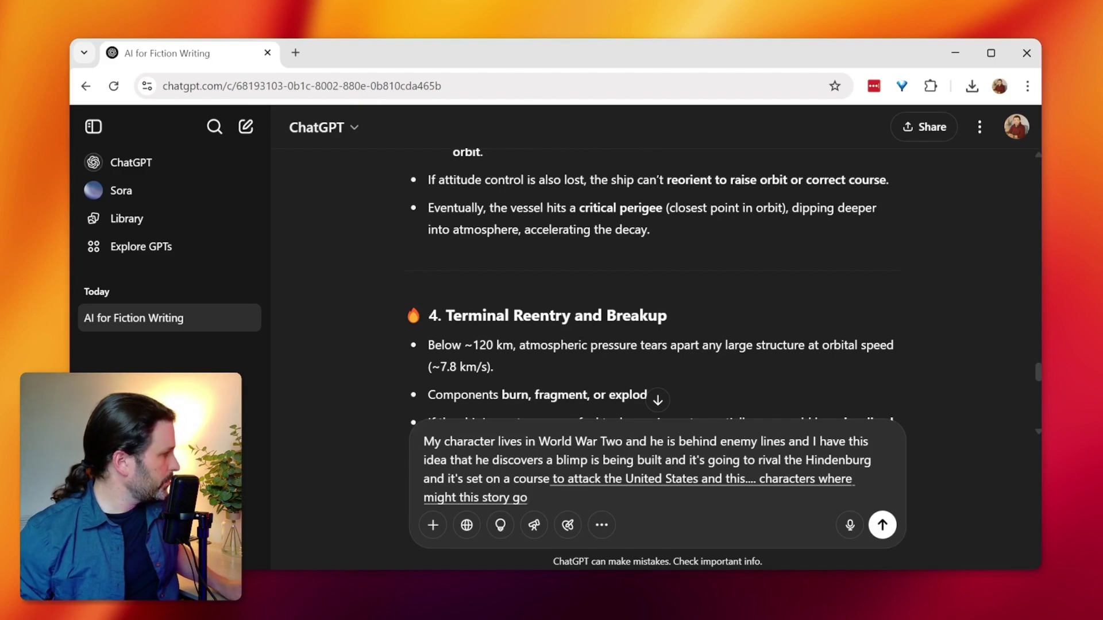
{"action": "key", "text": "Return"}
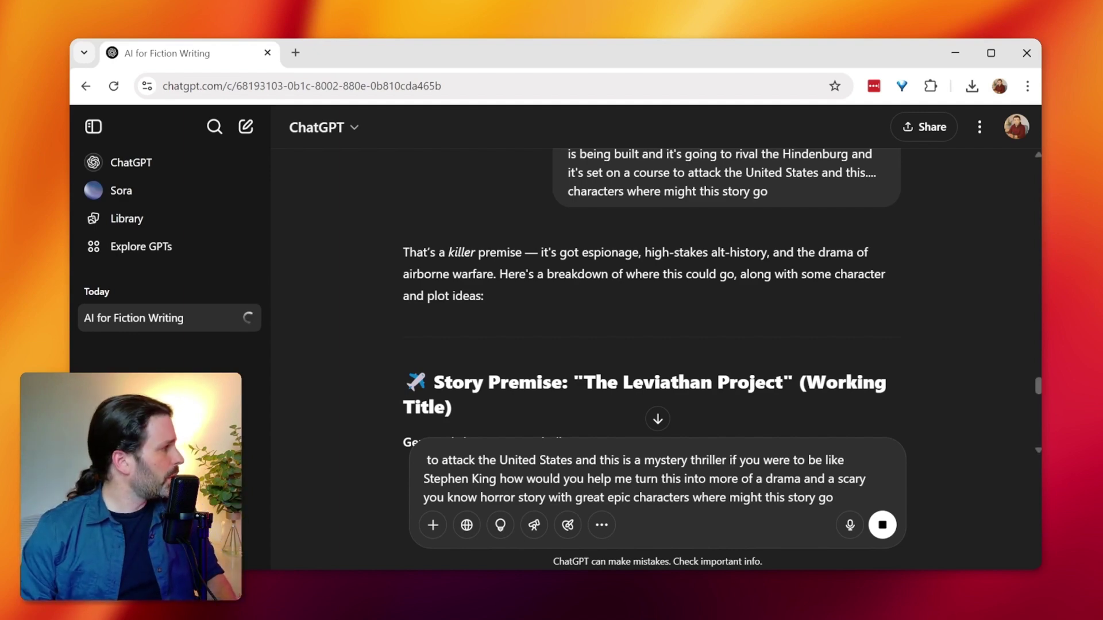
Step: Review the World War Two story reply from the premise through the themes to the closing question
{"action": "scroll", "coordinate": [651, 293], "scroll_direction": "down", "scroll_amount": 1}
{"action": "scroll", "coordinate": [652, 293], "scroll_direction": "down", "scroll_amount": 2}
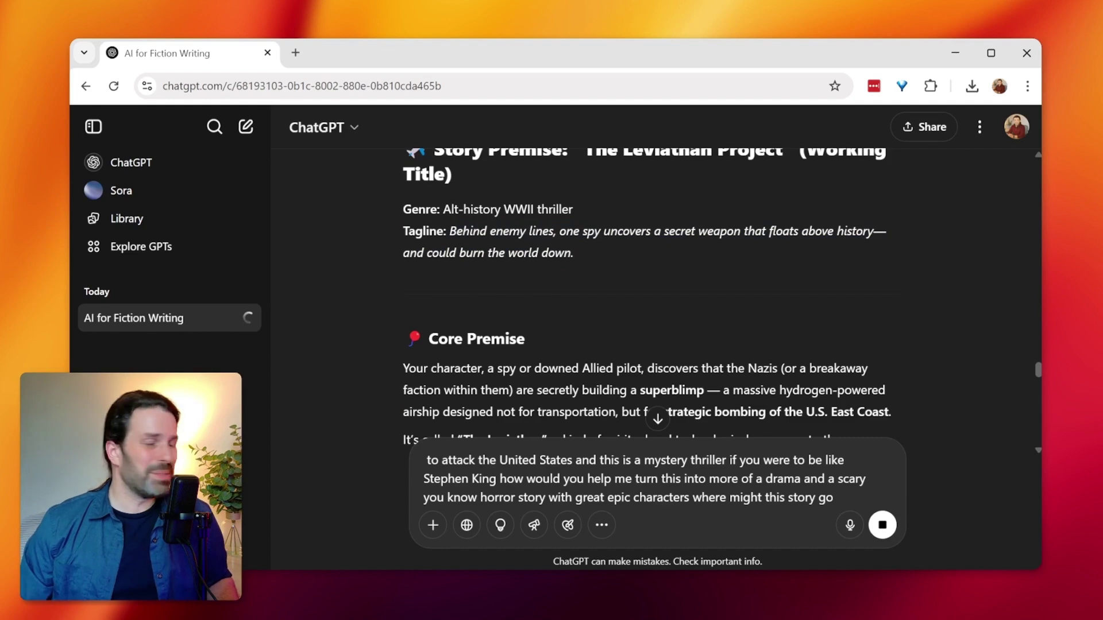
{"action": "scroll", "coordinate": [652, 287], "scroll_direction": "up", "scroll_amount": 3}
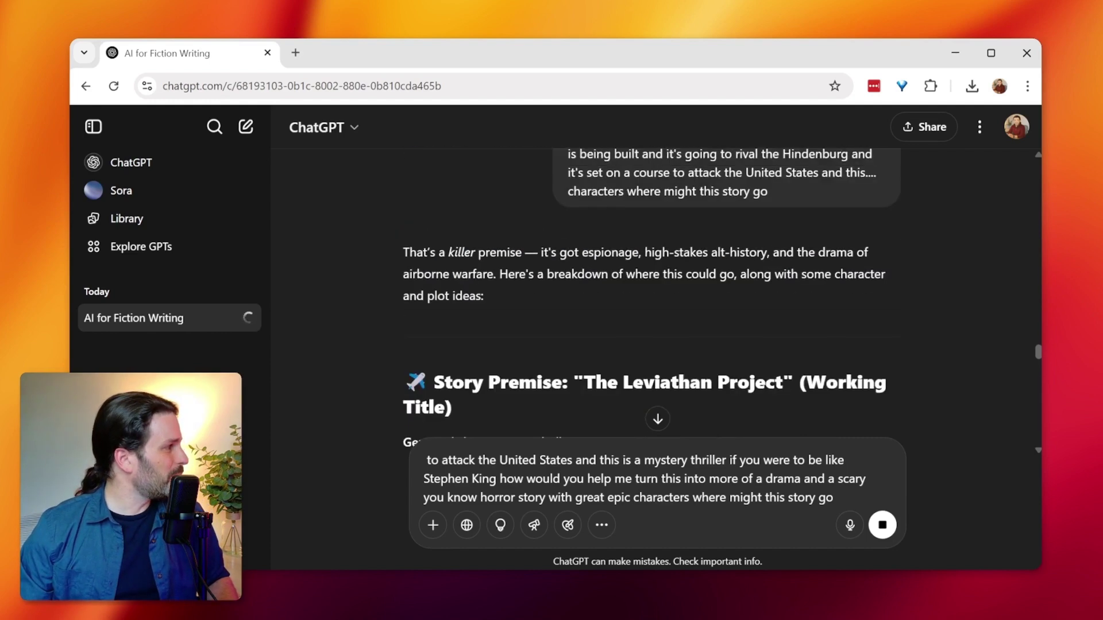
{"action": "scroll", "coordinate": [646, 302], "scroll_direction": "down", "scroll_amount": 6}
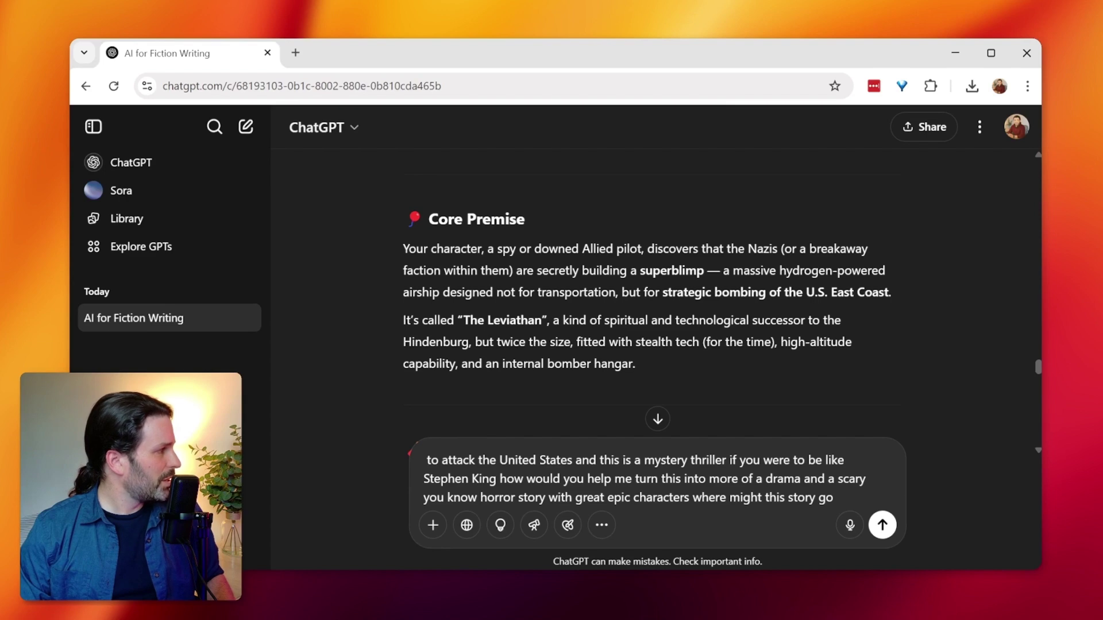
{"action": "scroll", "coordinate": [649, 287], "scroll_direction": "down", "scroll_amount": 5}
{"action": "scroll", "coordinate": [649, 287], "scroll_direction": "down", "scroll_amount": 15}
{"action": "scroll", "coordinate": [649, 288], "scroll_direction": "down", "scroll_amount": 8}
{"action": "scroll", "coordinate": [649, 271], "scroll_direction": "up", "scroll_amount": 1}
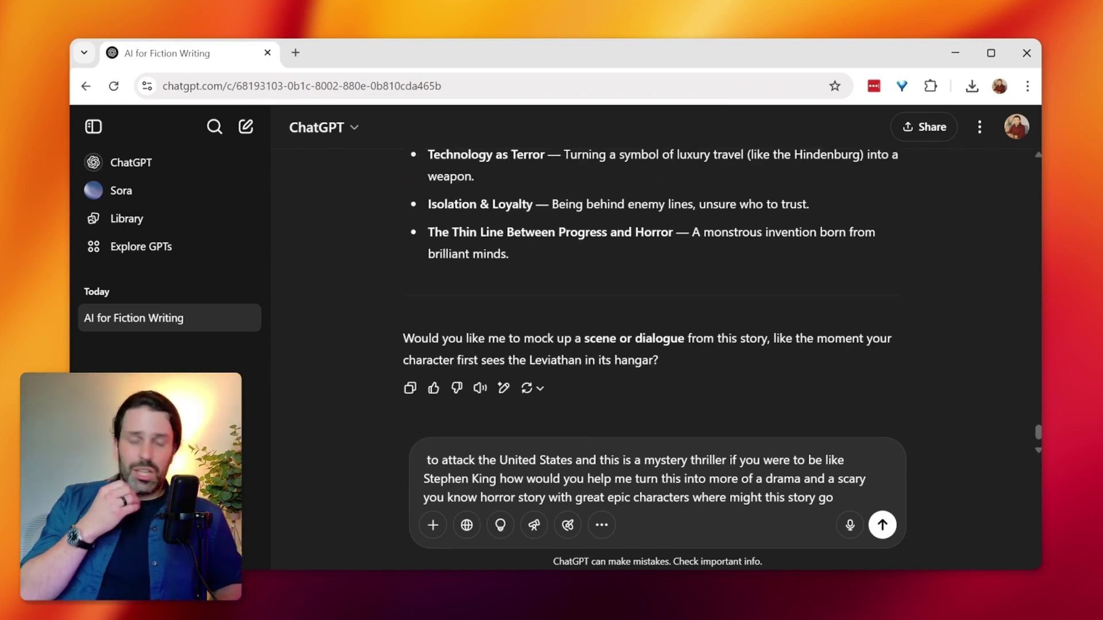
Step: Clear the leftover Stephen King prompt text from the message draft
{"action": "key", "text": "ctrl+a"}
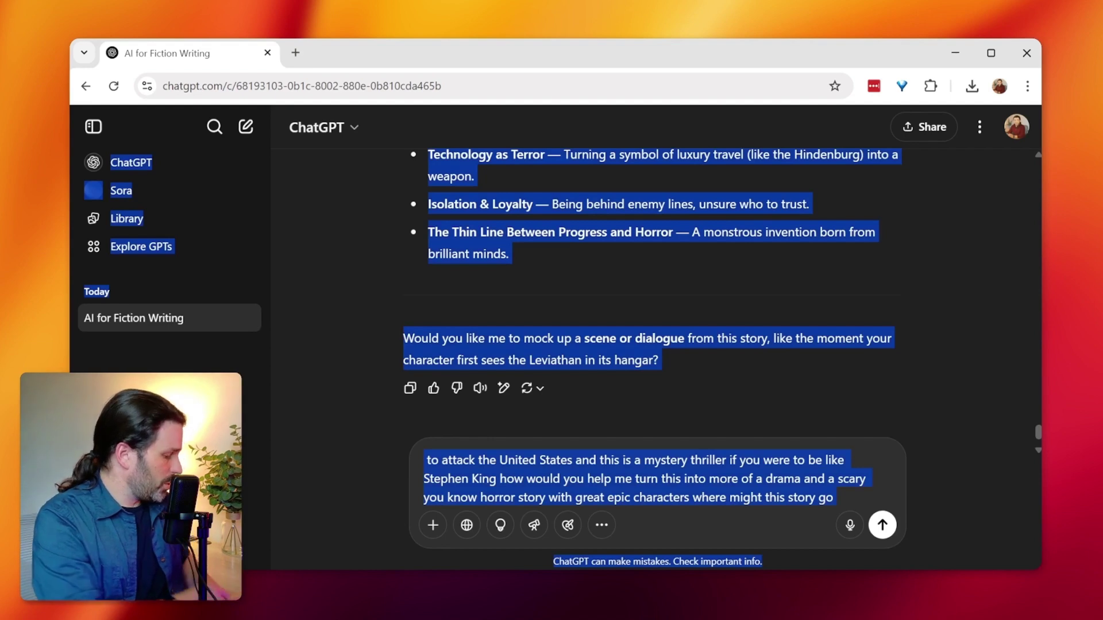
{"action": "left_click", "coordinate": [833, 498]}
{"action": "key", "text": "ctrl+a"}
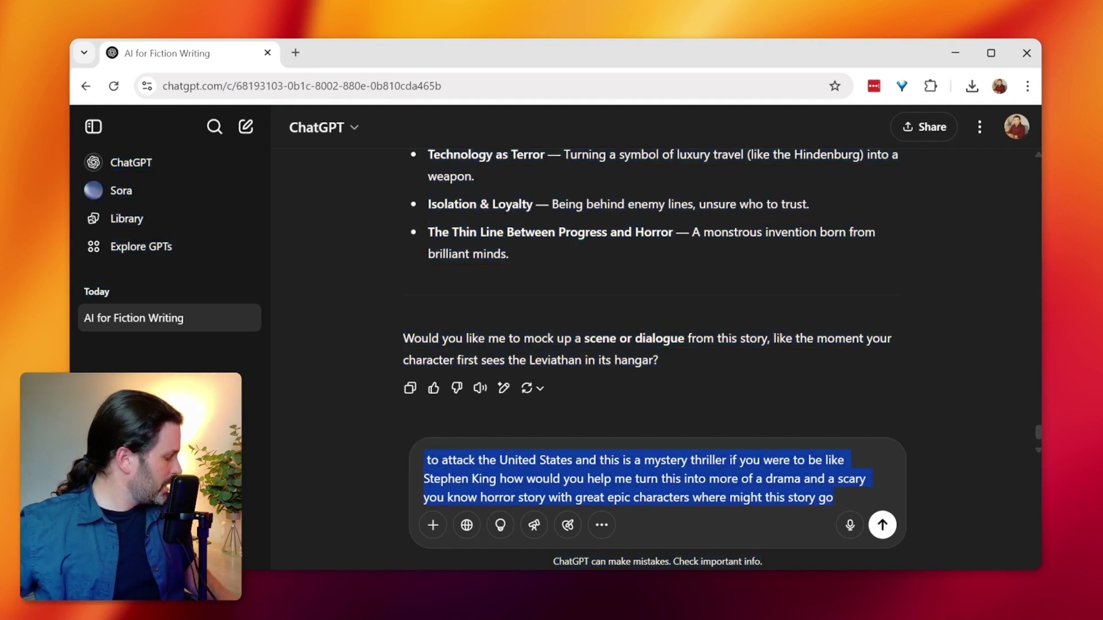
{"action": "key", "text": "BackSpace"}
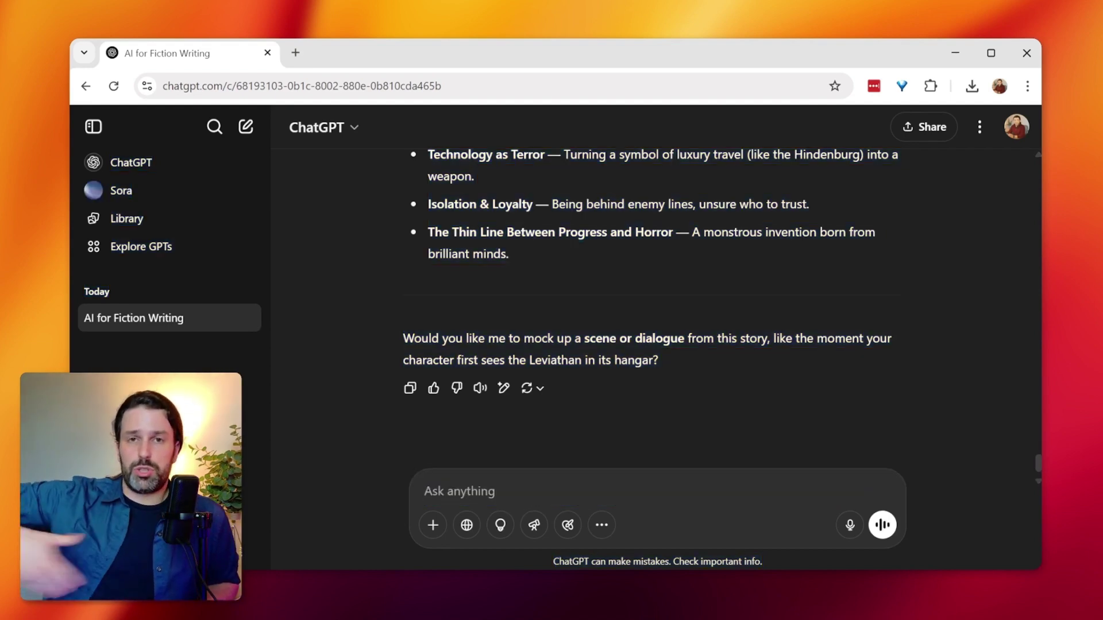